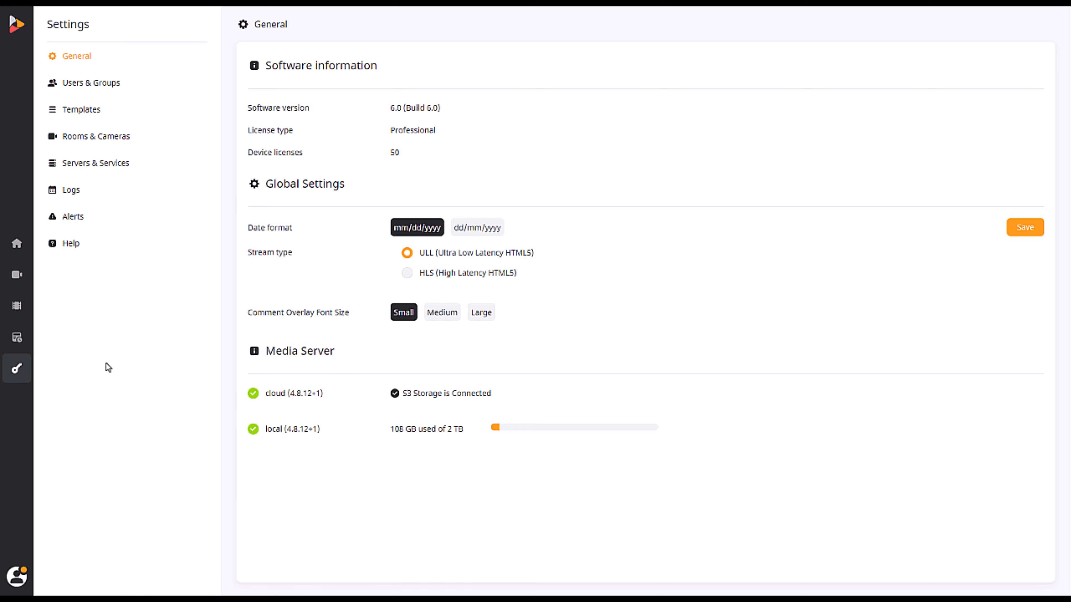
# Go to Users & Groups in Settings and choose Add group from the + menu
pyautogui.click(114, 91)
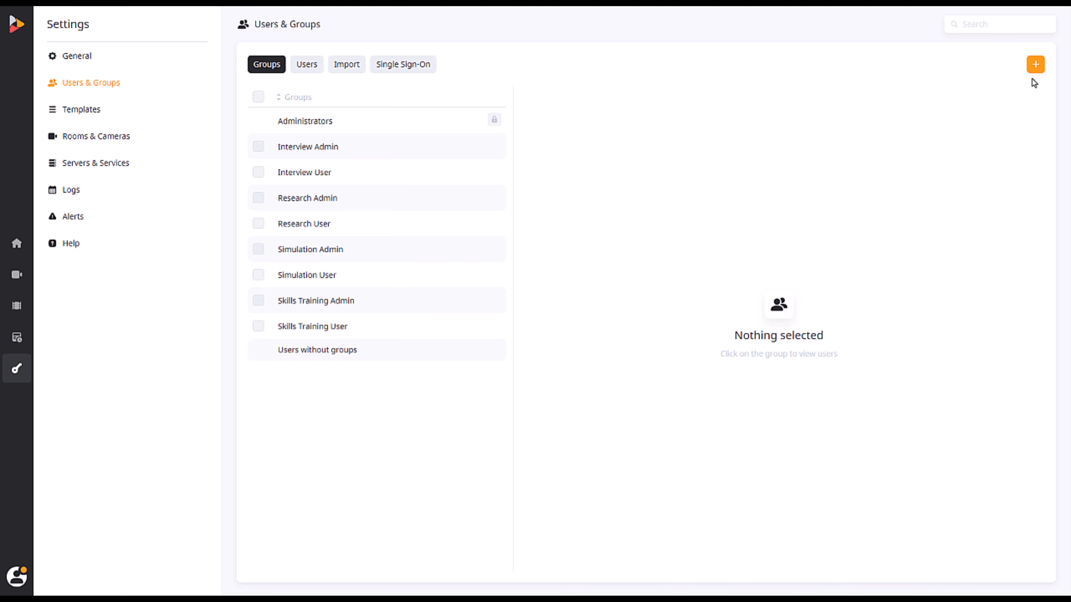
pyautogui.click(1035, 67)
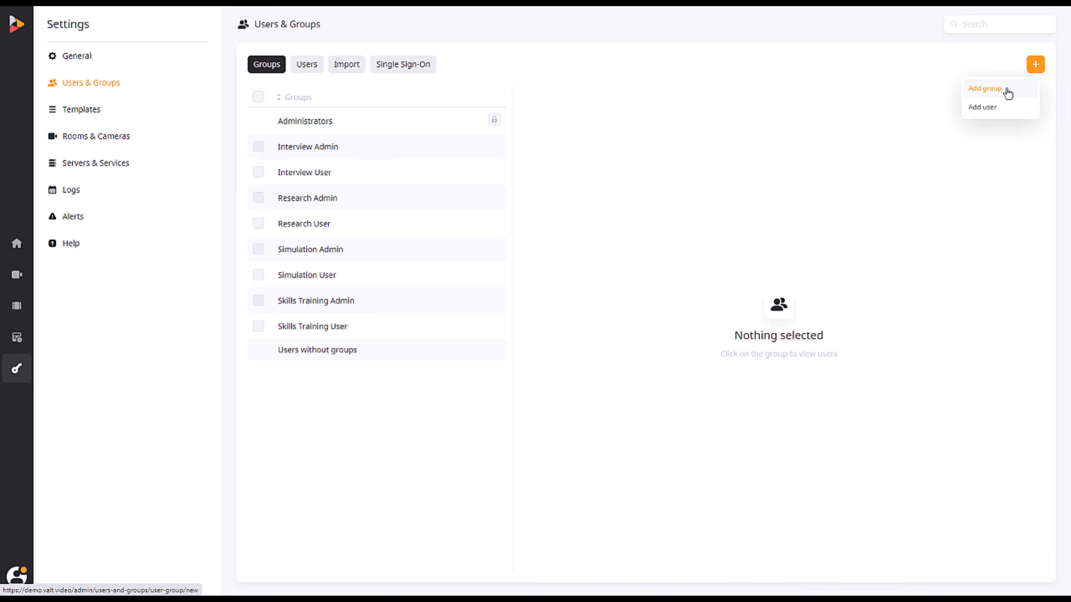
pyautogui.click(985, 89)
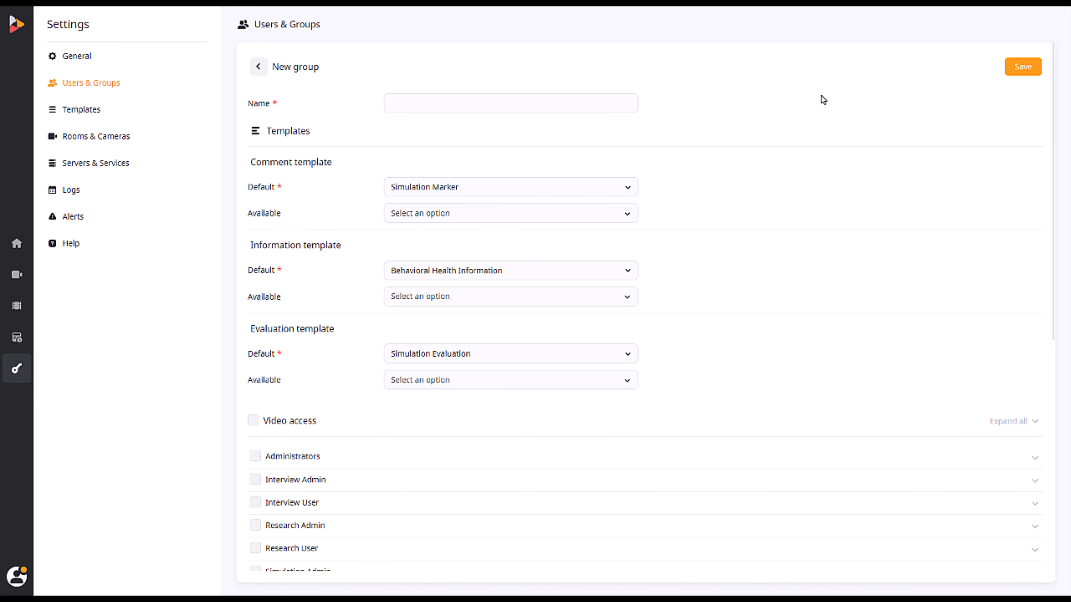
# Enter 'Sample Group' as the new group's name, fixing the lowercase 'g'
pyautogui.click(614, 102)
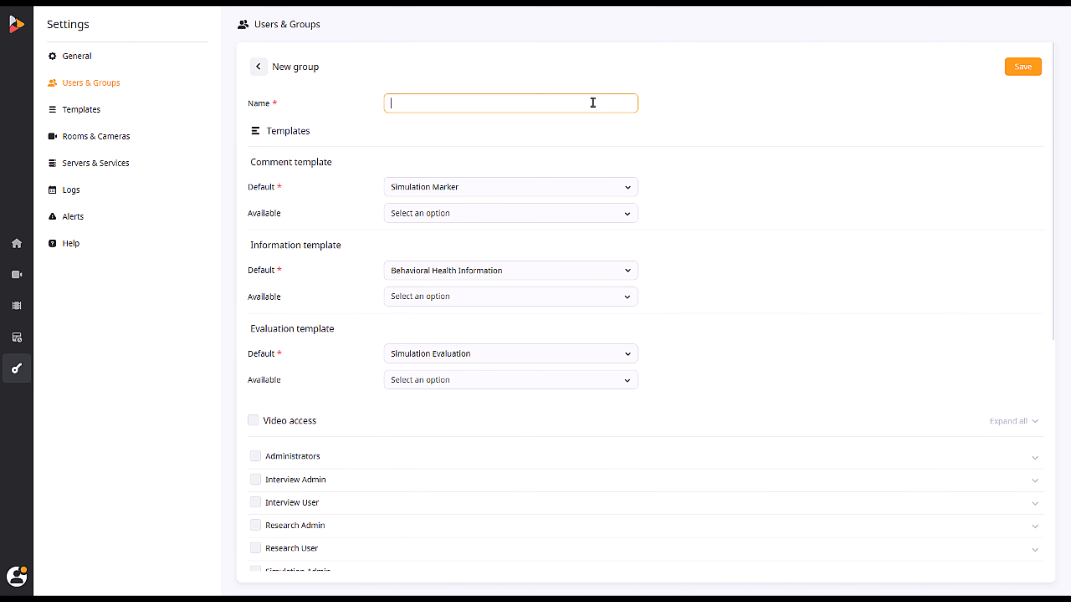
pyautogui.write('Sample g')
pyautogui.press('BackSpace')
pyautogui.write('Group')
pyautogui.scroll(-8, 584, 102)
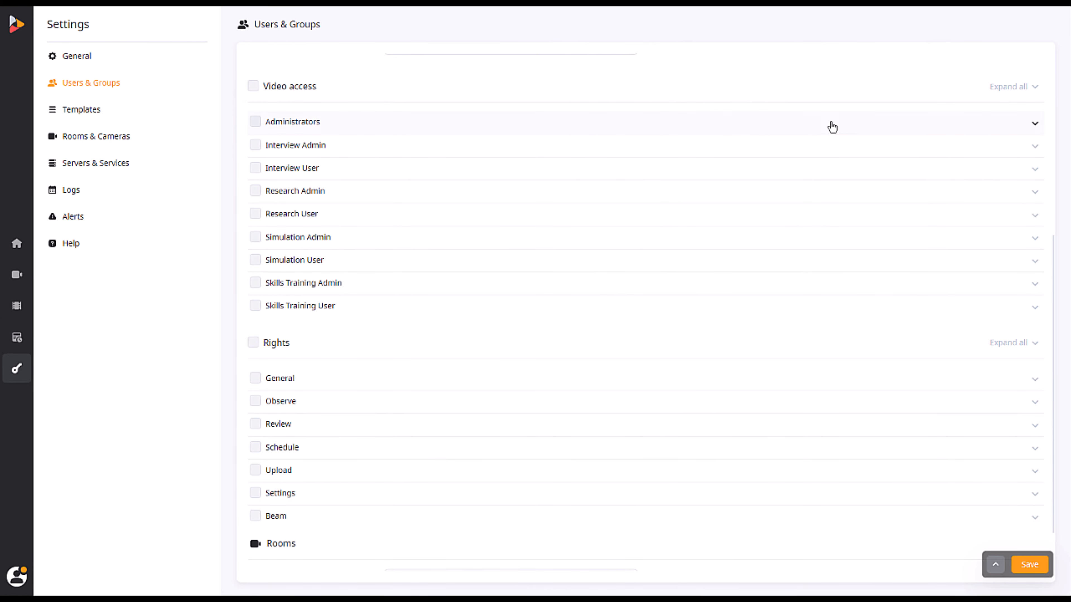
# Tick one Administrators user plus Interview, Research, Simulation and Skills Training Admin for video access
pyautogui.click(1034, 123)
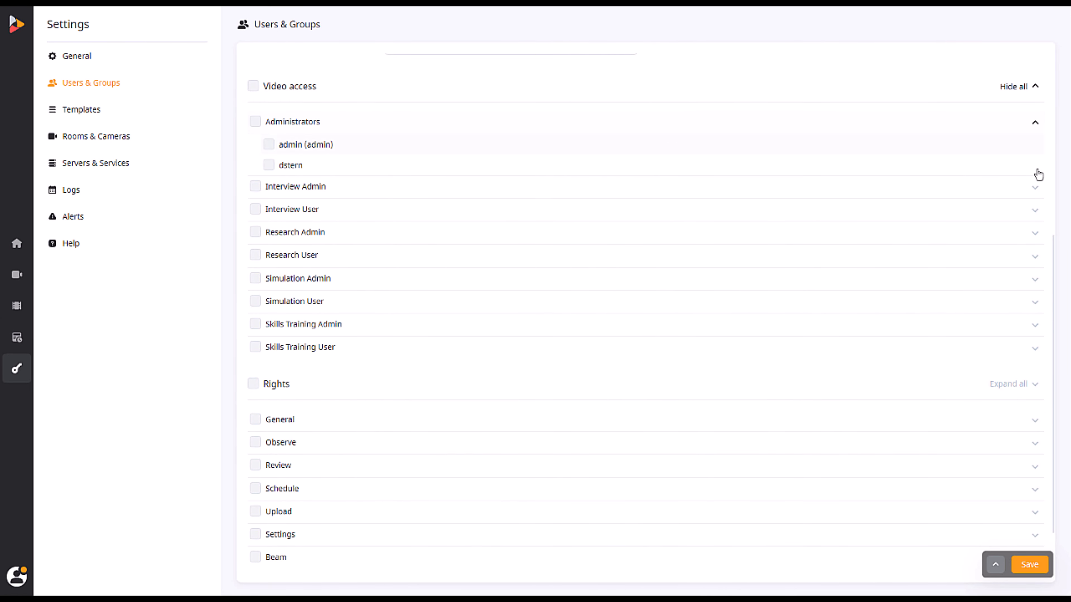
pyautogui.click(1034, 188)
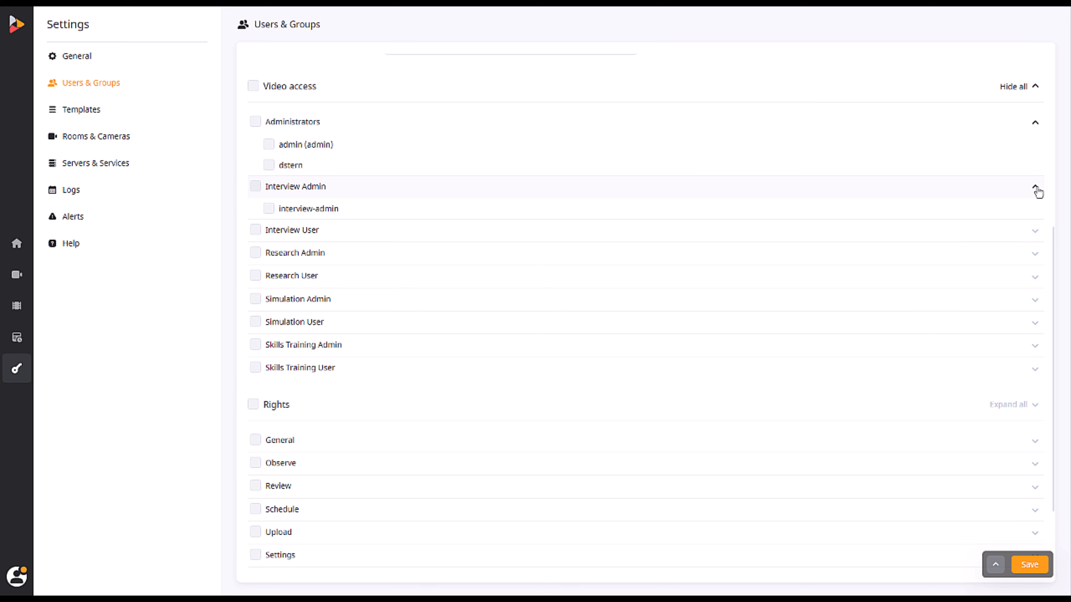
pyautogui.click(269, 165)
pyautogui.click(256, 187)
pyautogui.click(256, 253)
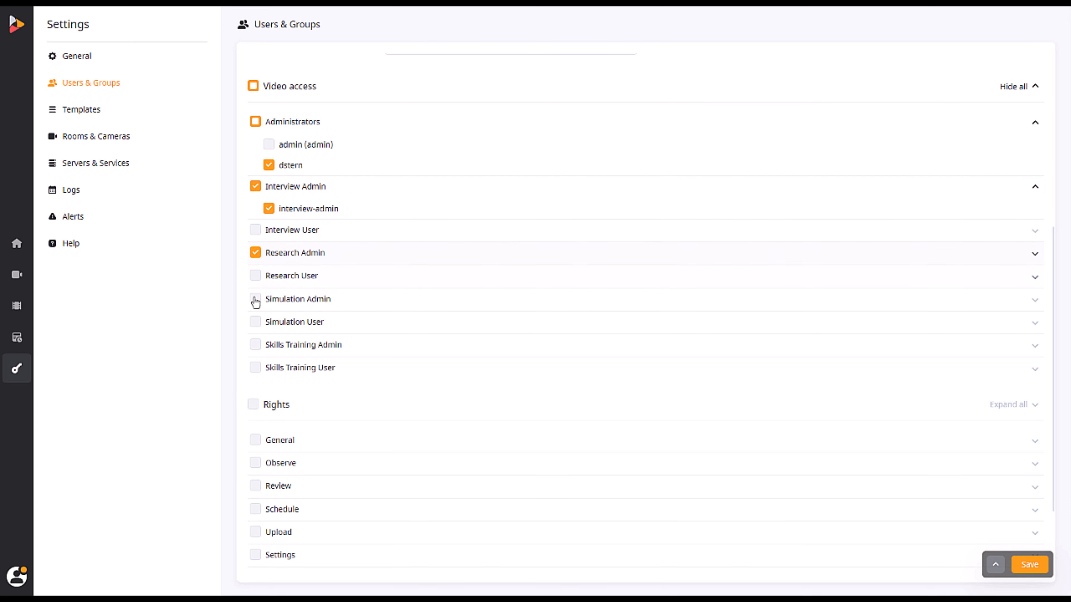
pyautogui.click(256, 300)
pyautogui.click(254, 345)
pyautogui.scroll(-3, 255, 350)
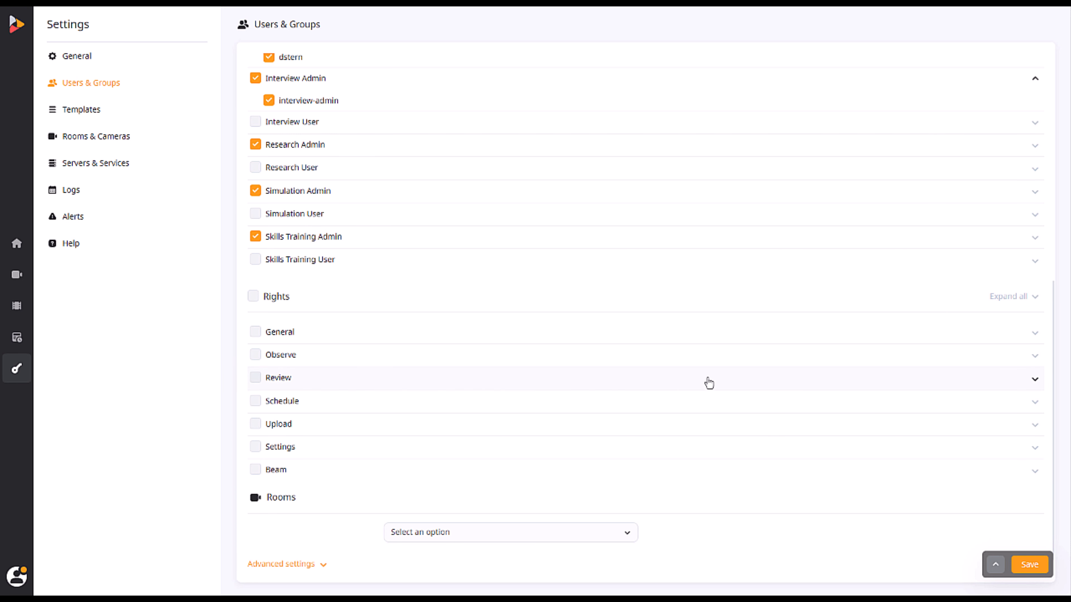
# Expand all Rights categories and scroll through every permission down to Beam
pyautogui.click(1030, 300)
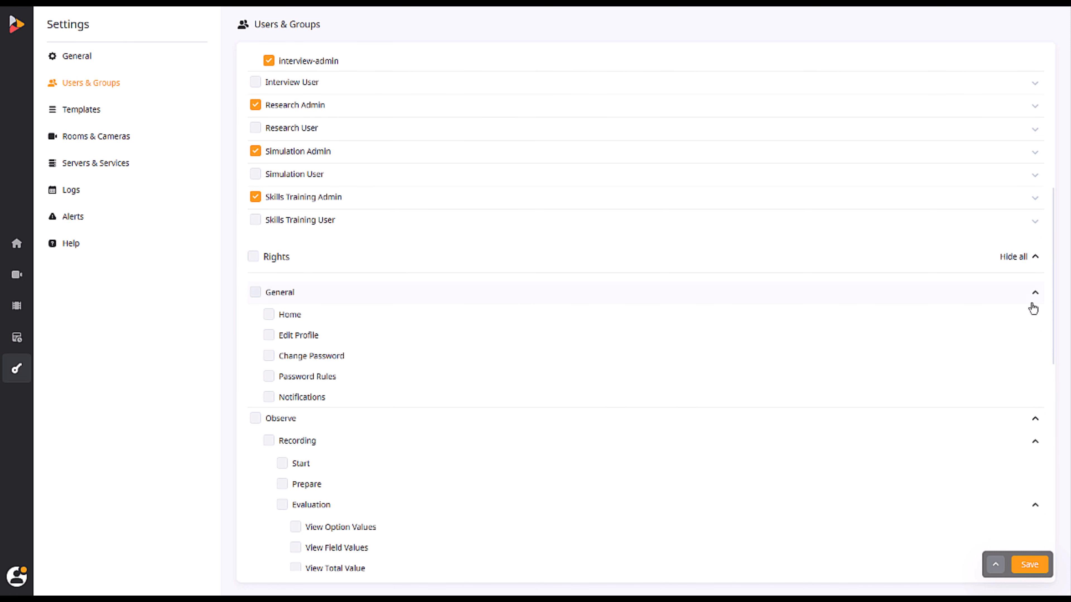
pyautogui.scroll(-1, 1032, 310)
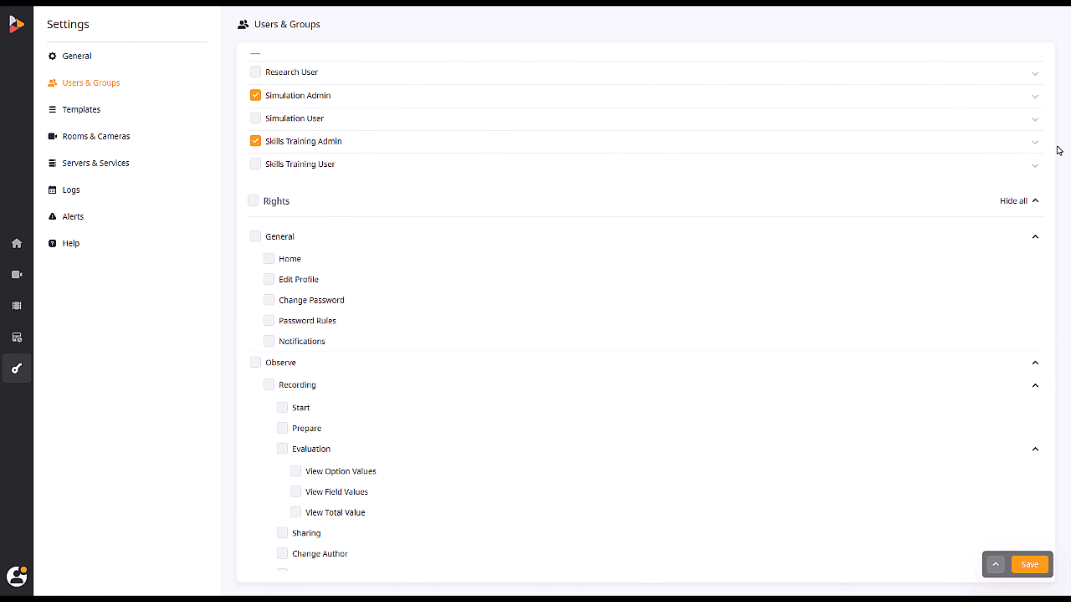
pyautogui.moveTo(1055, 150); pyautogui.dragTo(1063, 522)
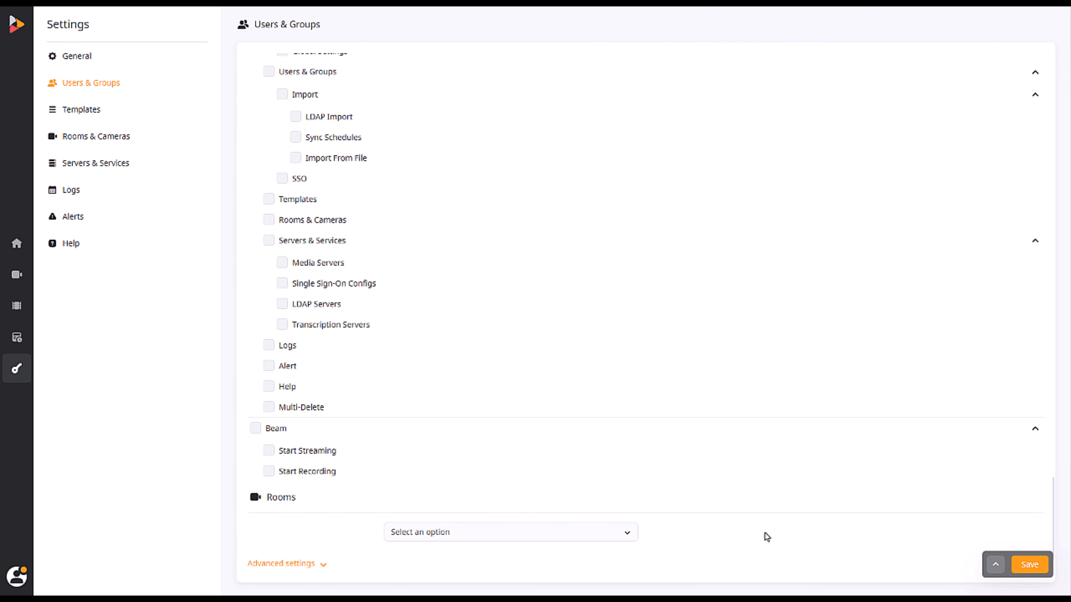
# Browse the Rooms list without assigning any, then review advanced settings showing Keep Forever retention
pyautogui.click(628, 534)
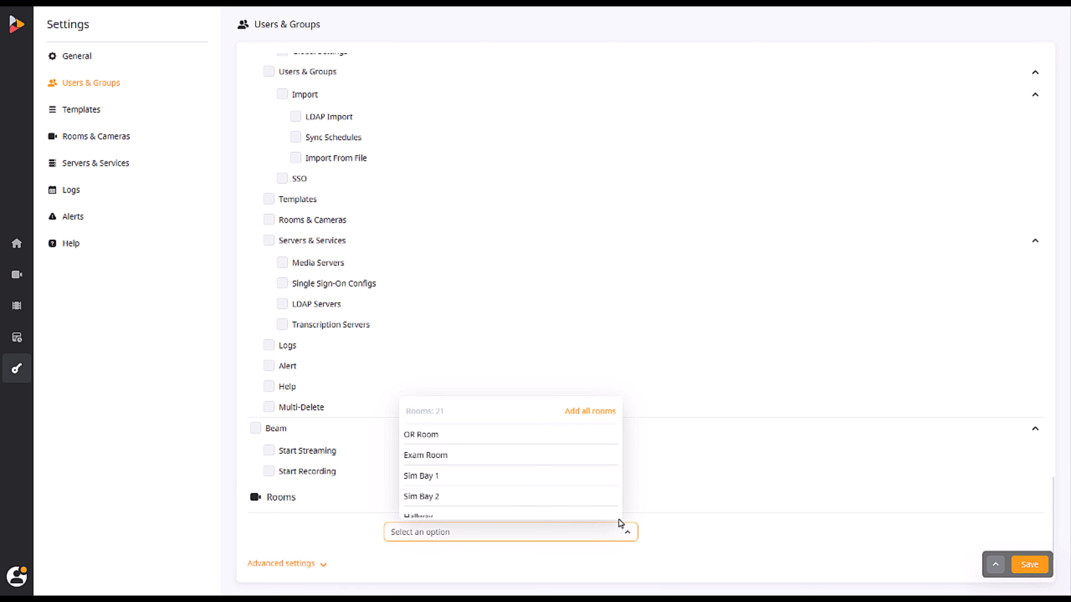
pyautogui.scroll(-5, 583, 473)
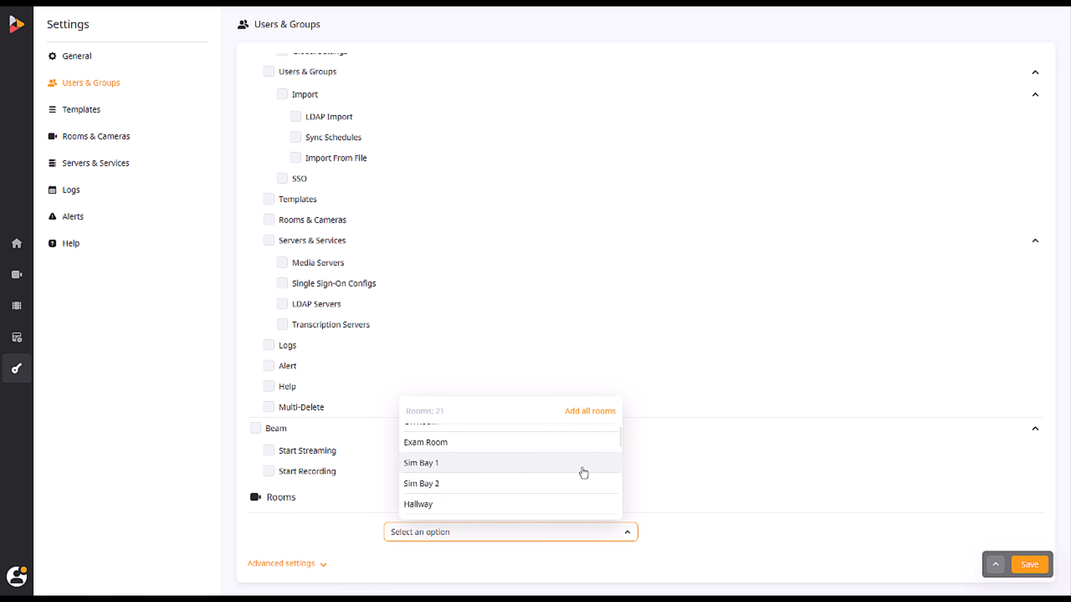
pyautogui.scroll(-5, 583, 473)
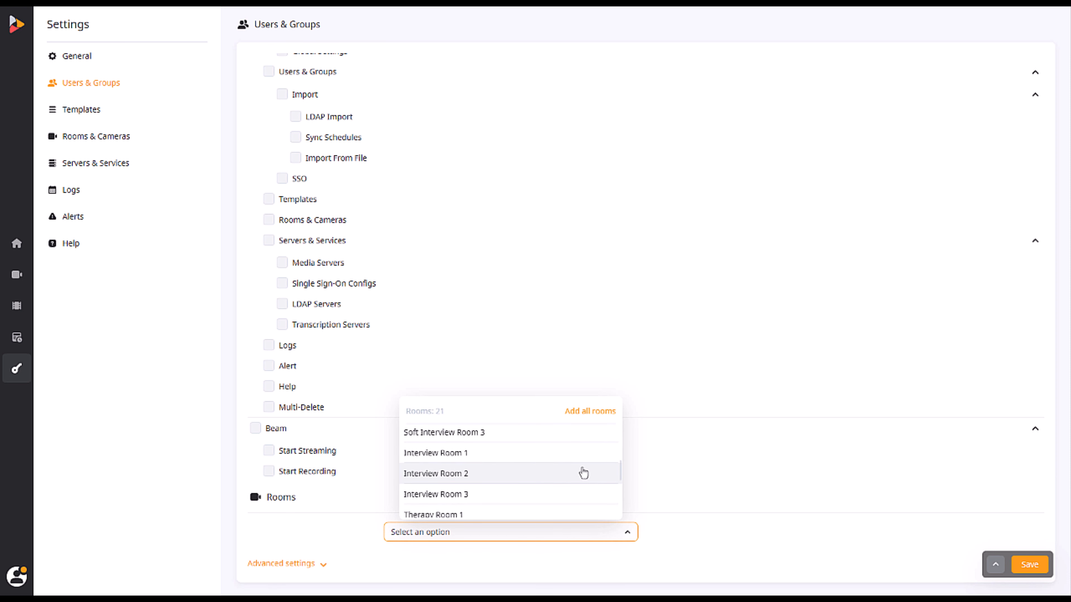
pyautogui.scroll(-2, 584, 473)
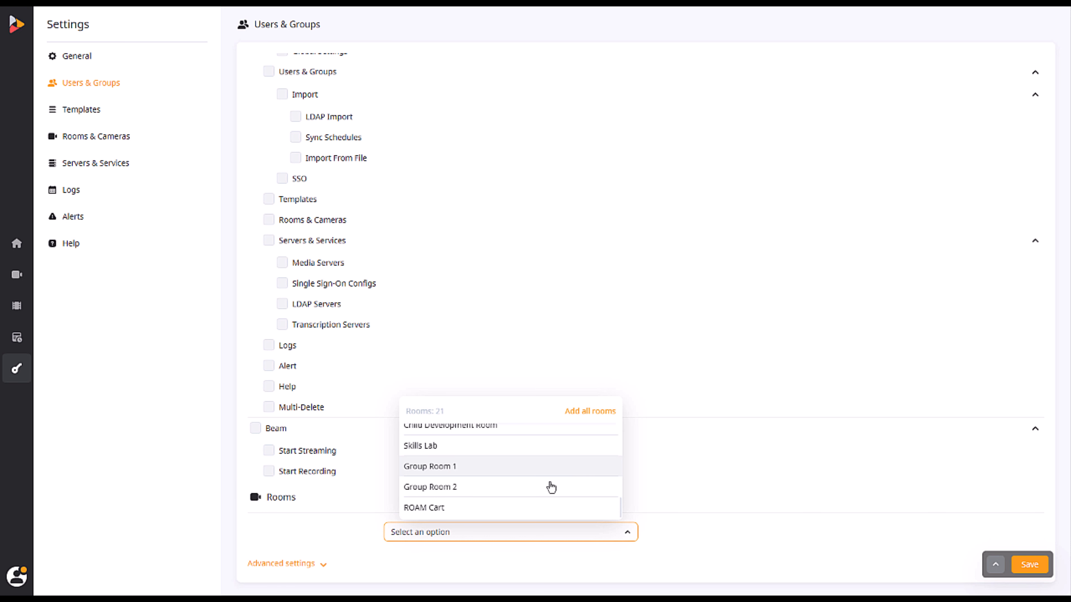
pyautogui.click(472, 553)
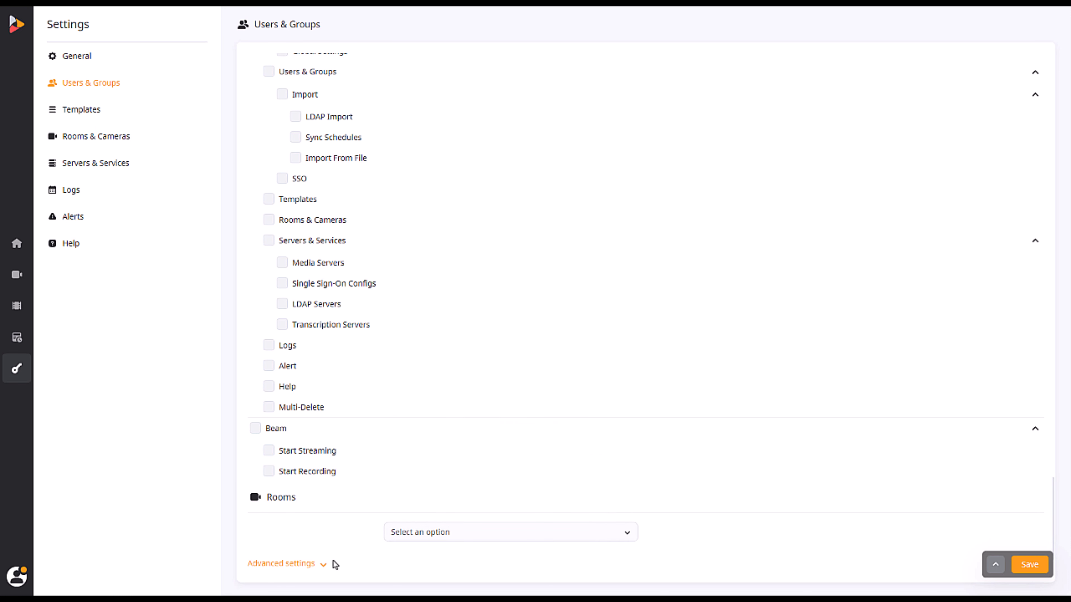
pyautogui.scroll(-4, 312, 569)
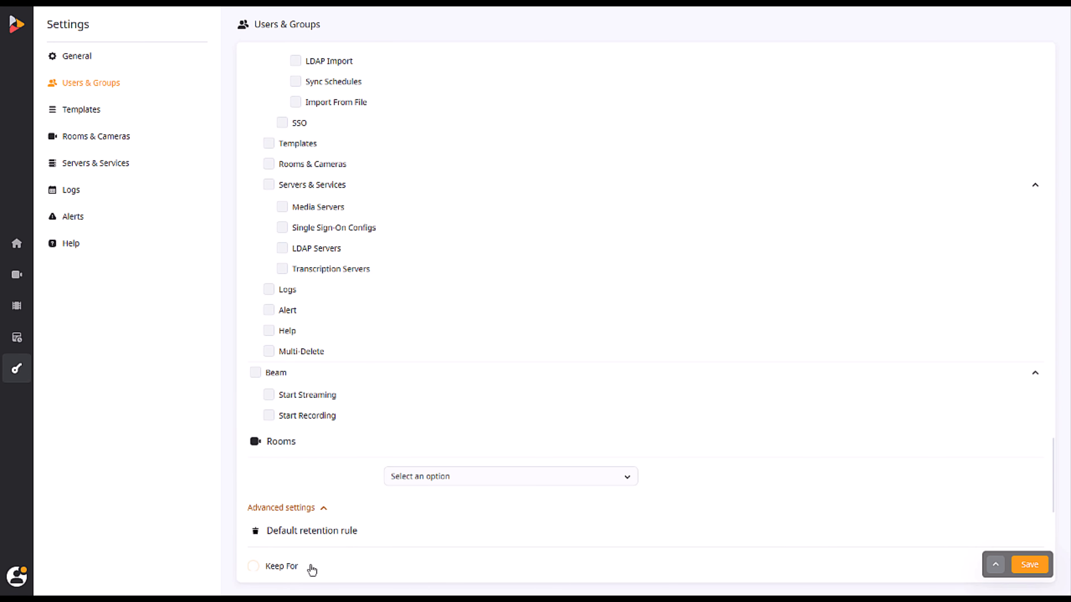
pyautogui.scroll(-3, 309, 564)
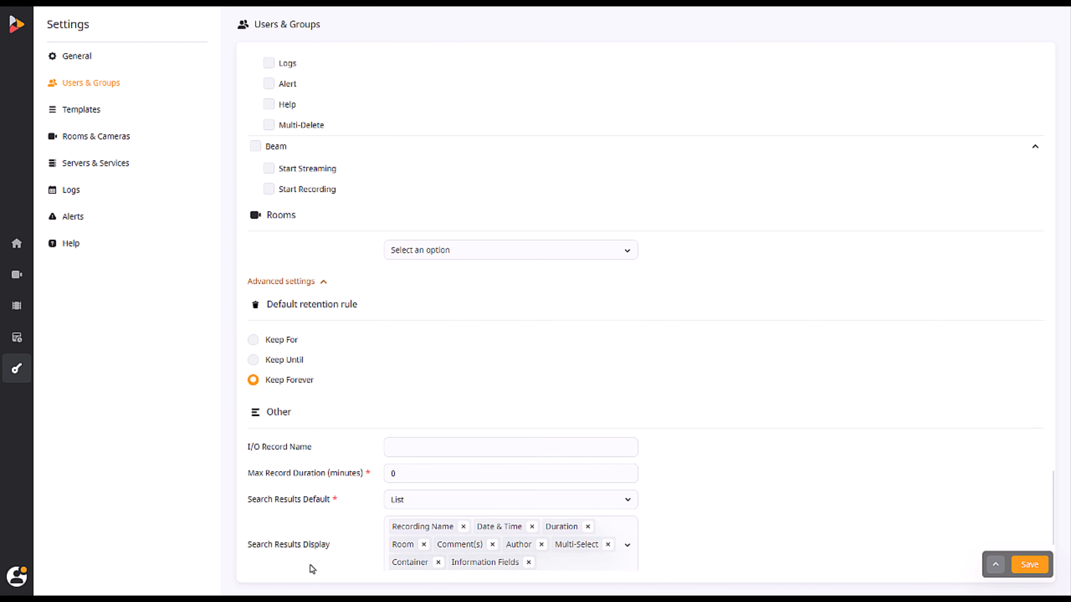
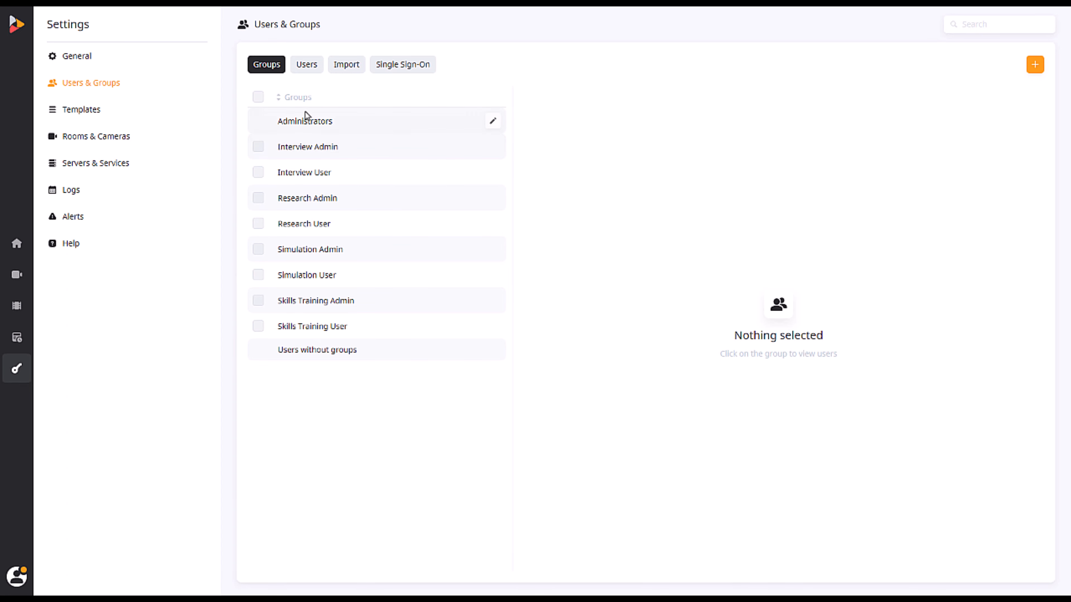
# From the Users list, start a new user via the + menu's Add user option
pyautogui.click(305, 70)
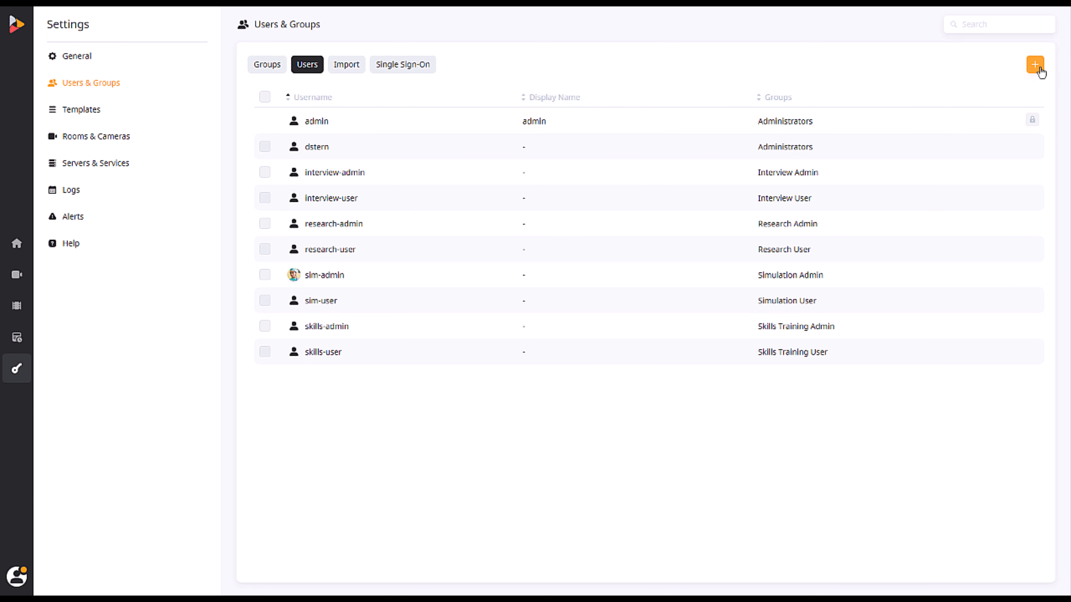
pyautogui.click(1040, 68)
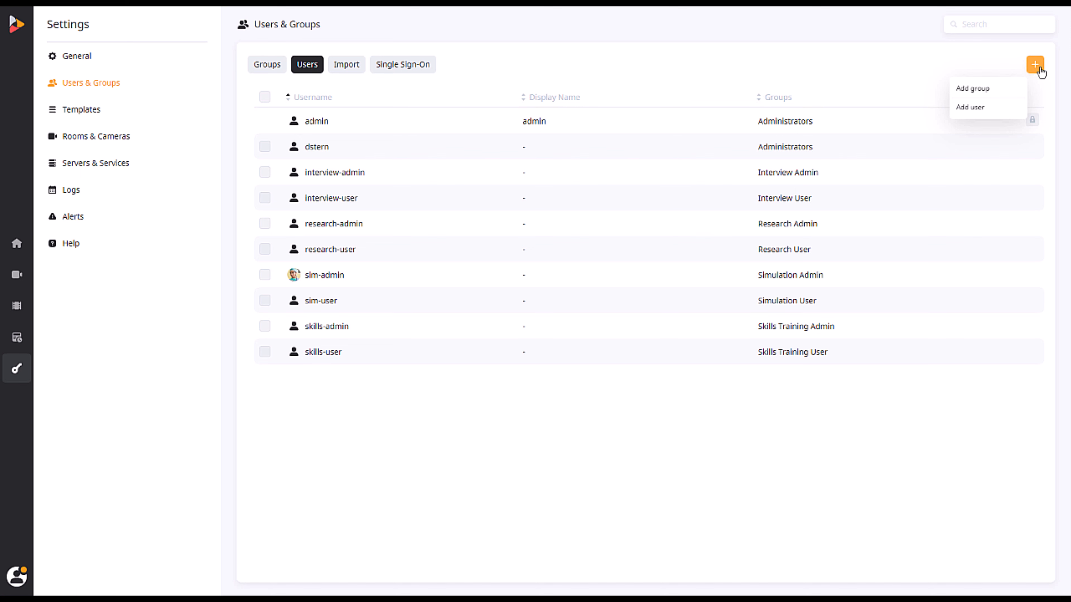
pyautogui.click(997, 111)
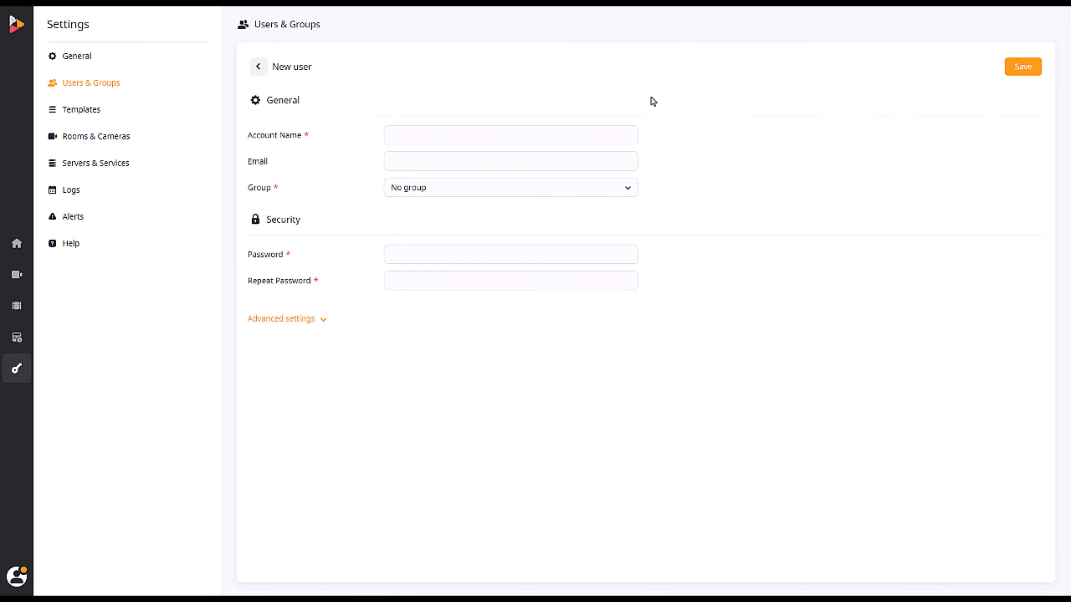
# Enter the new user's account name and e-mail address
pyautogui.click(469, 133)
pyautogui.write('Sample User')
pyautogui.press('Tab')
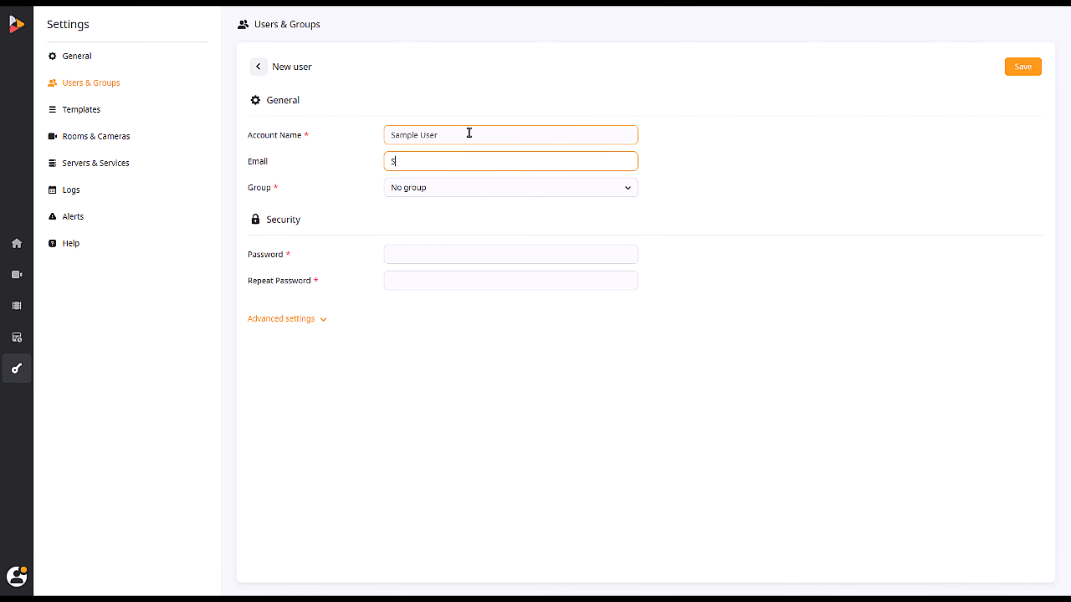
# Assign the Research User group, set and confirm the password, and expand advanced settings
pyautogui.click(460, 188)
pyautogui.scroll(-2, 447, 237)
pyautogui.click(442, 244)
pyautogui.click(436, 279)
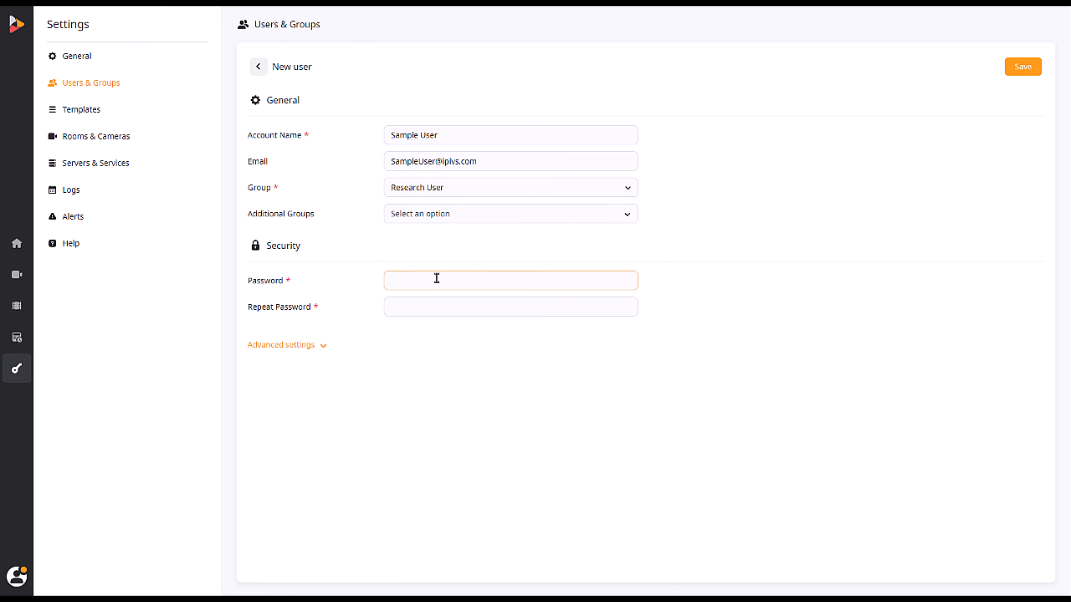
pyautogui.write('test')
pyautogui.press('Tab')
pyautogui.write('test')
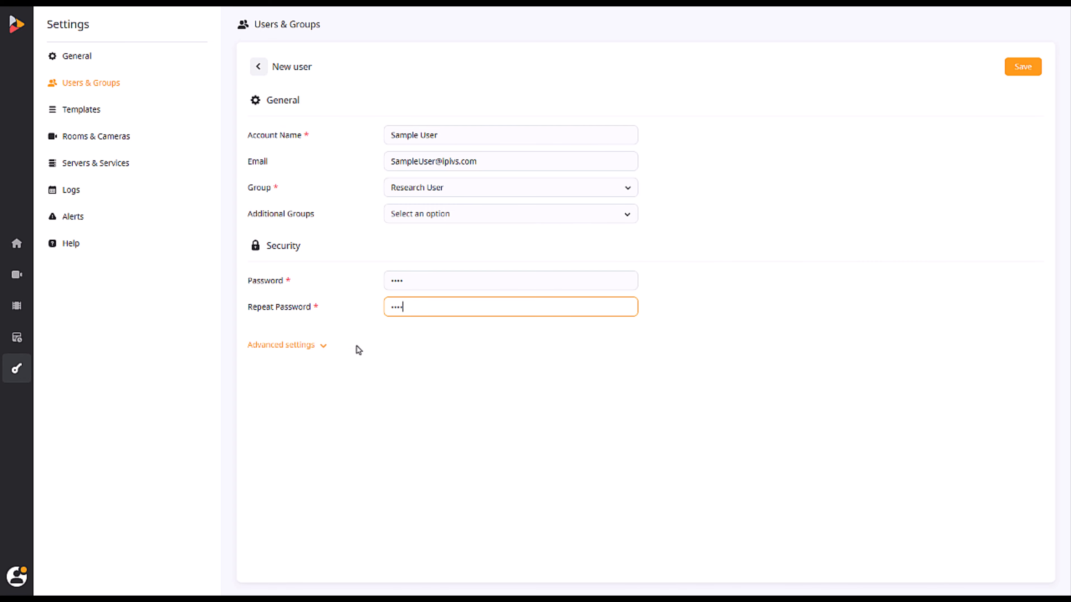
pyautogui.click(315, 353)
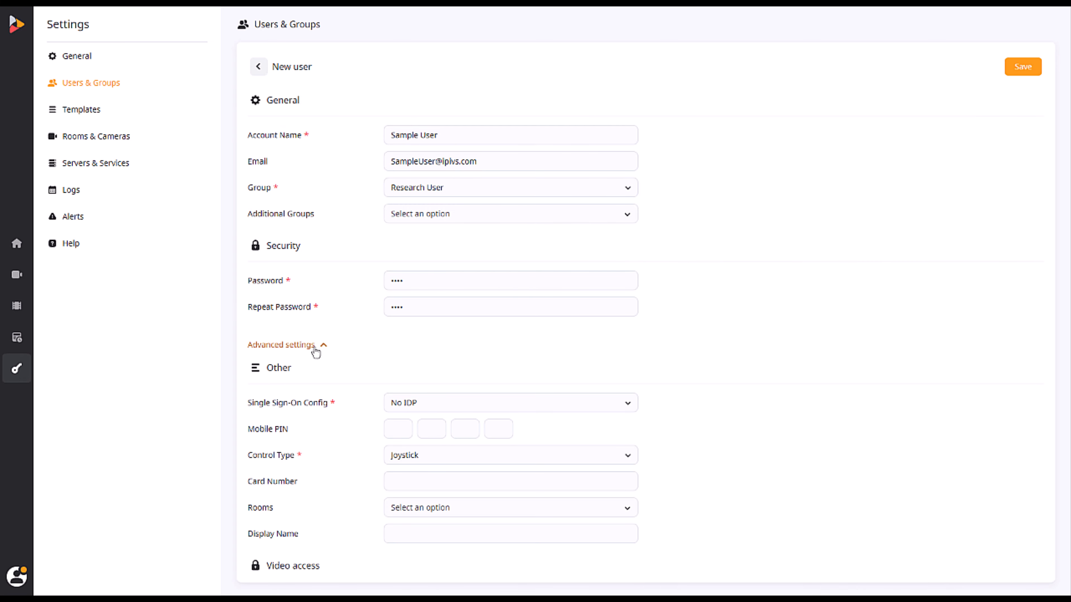
# Review the advanced user settings, then show the Import page with LDAP, sync and file-import options
pyautogui.scroll(-4, 315, 353)
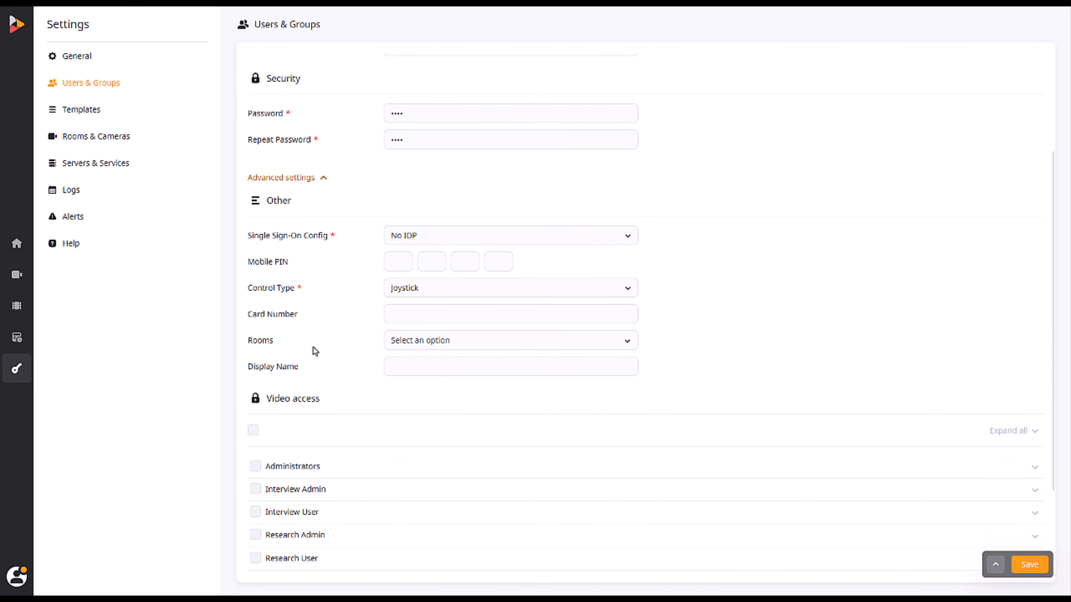
pyautogui.scroll(-3, 315, 353)
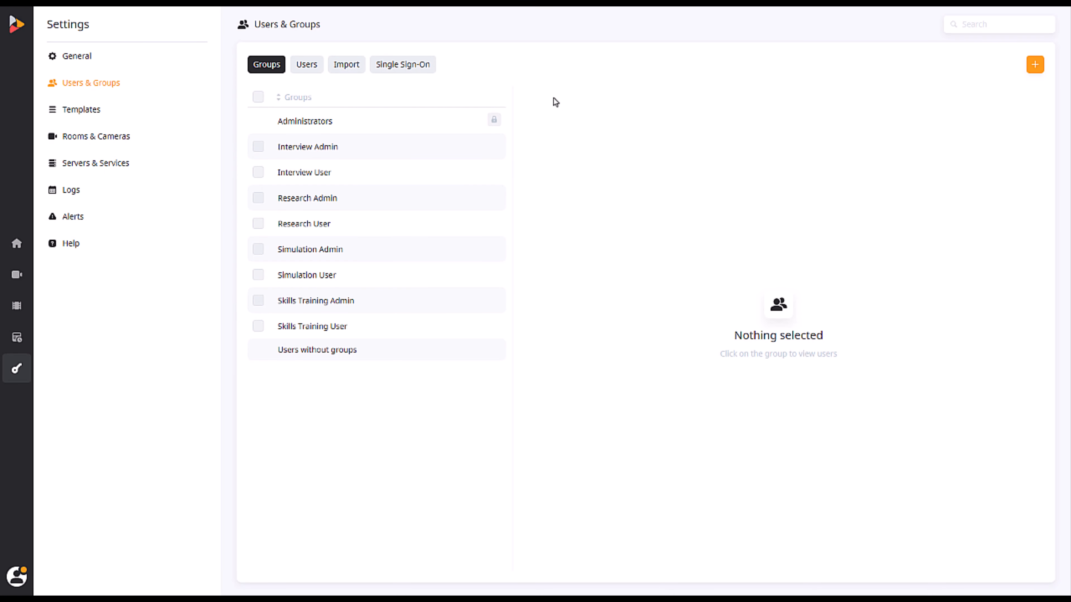
pyautogui.click(345, 69)
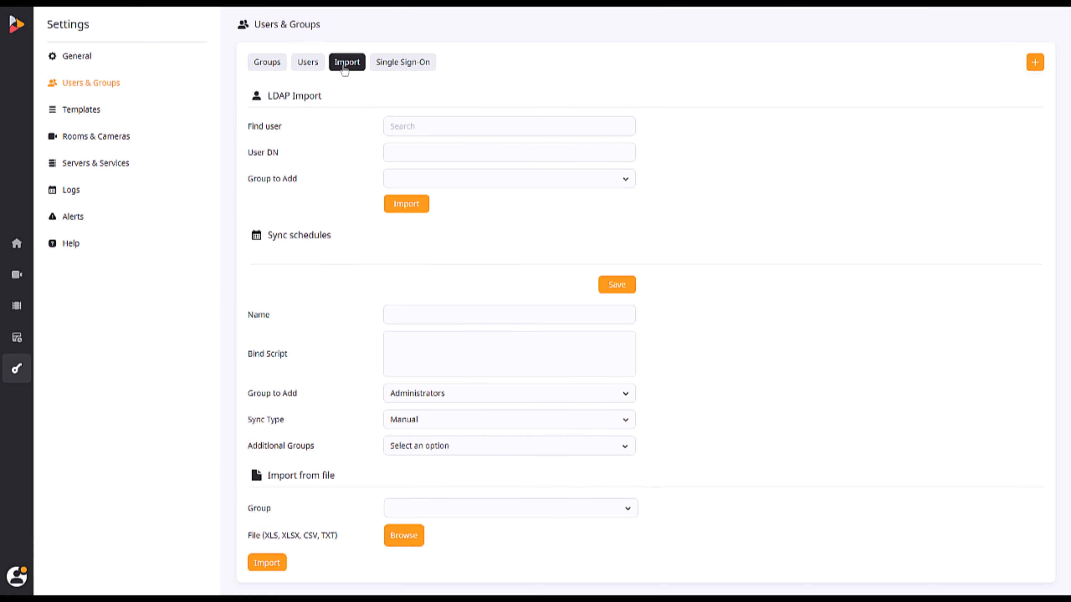